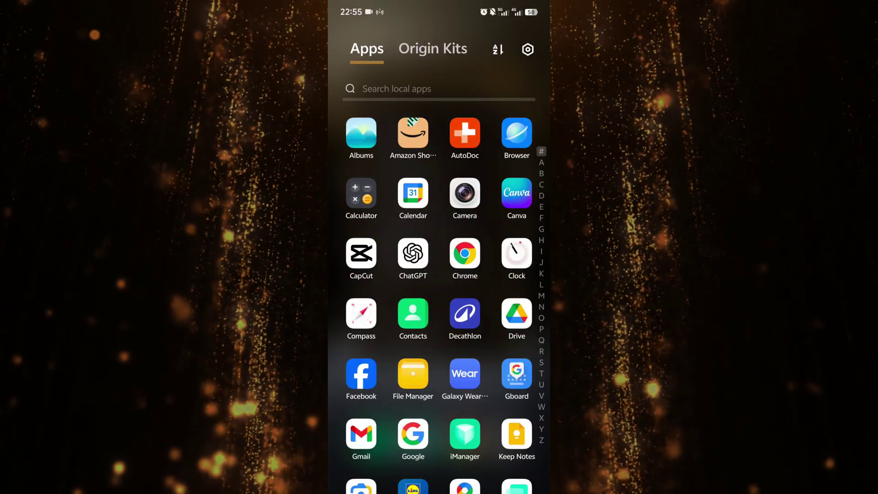
# Uninstall Facebook from the launcher home screen
pyautogui.click(357, 363)
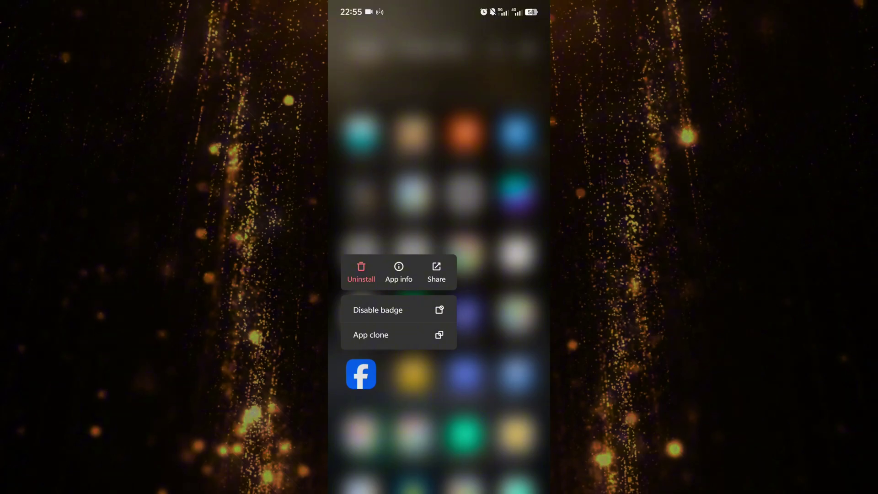
pyautogui.click(361, 272)
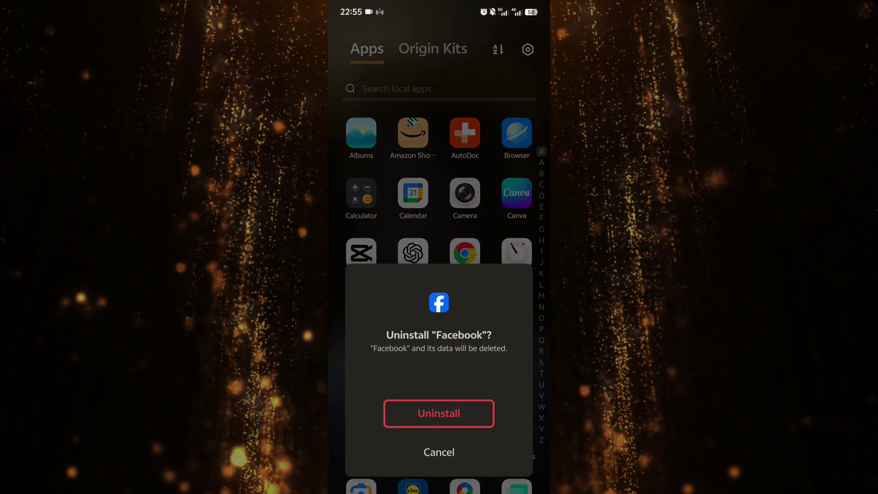
pyautogui.click(438, 413)
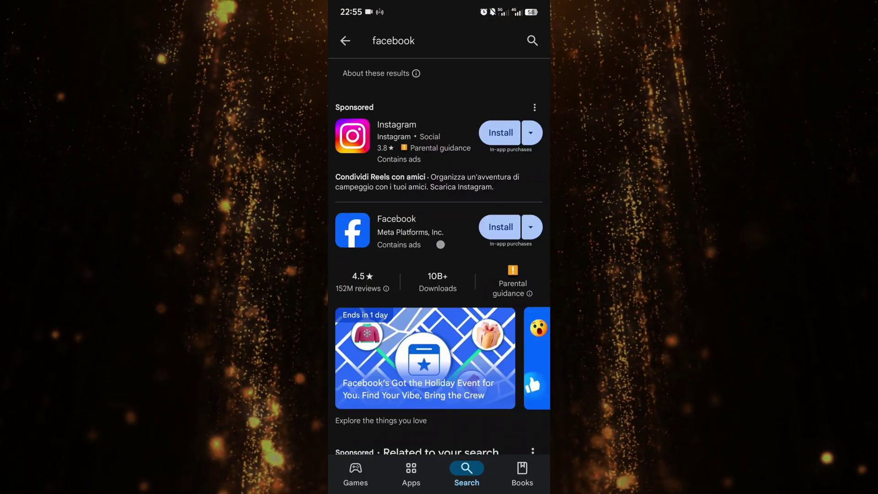
# Reinstall Facebook from its Play Store page
pyautogui.click(392, 229)
pyautogui.click(429, 188)
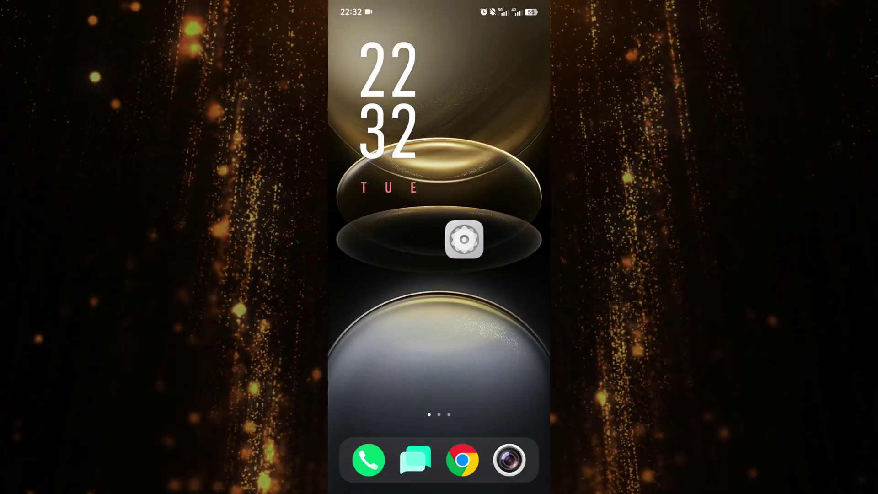
# Go to Settings > Display & brightness > Screen refresh rate
pyautogui.click(464, 239)
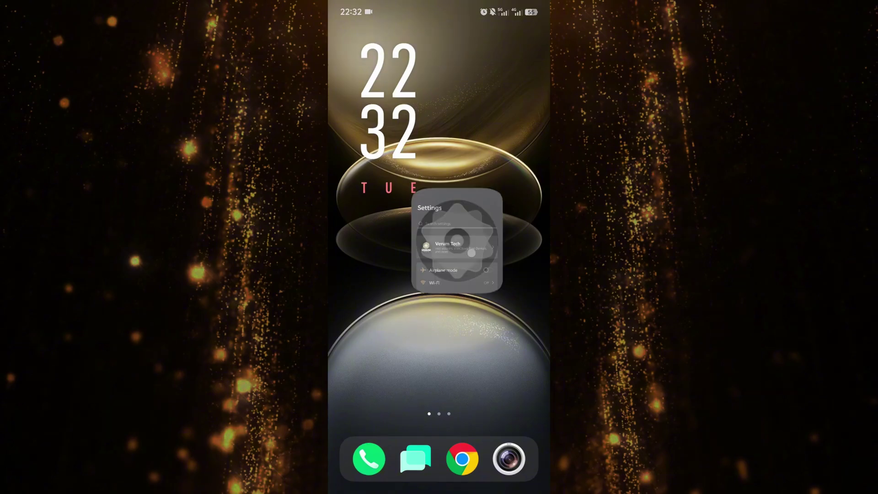
pyautogui.moveTo(476, 426); pyautogui.dragTo(492, 354)
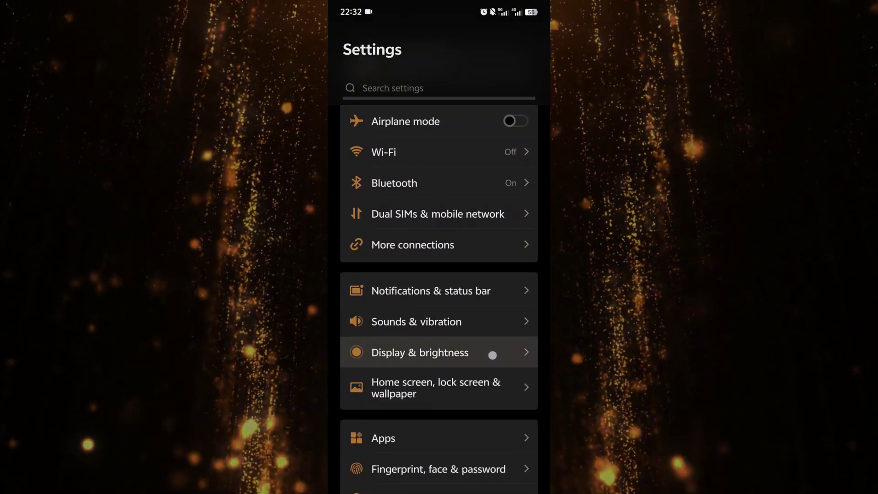
pyautogui.click(491, 354)
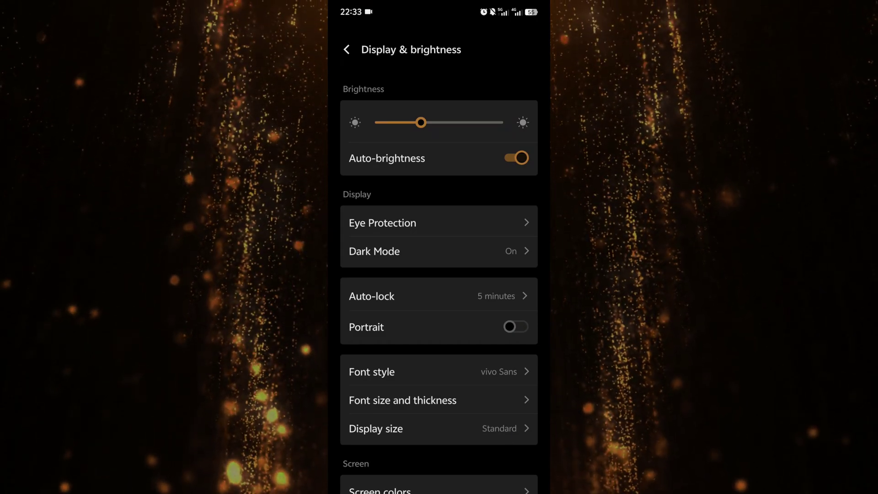
pyautogui.moveTo(490, 429); pyautogui.dragTo(492, 268)
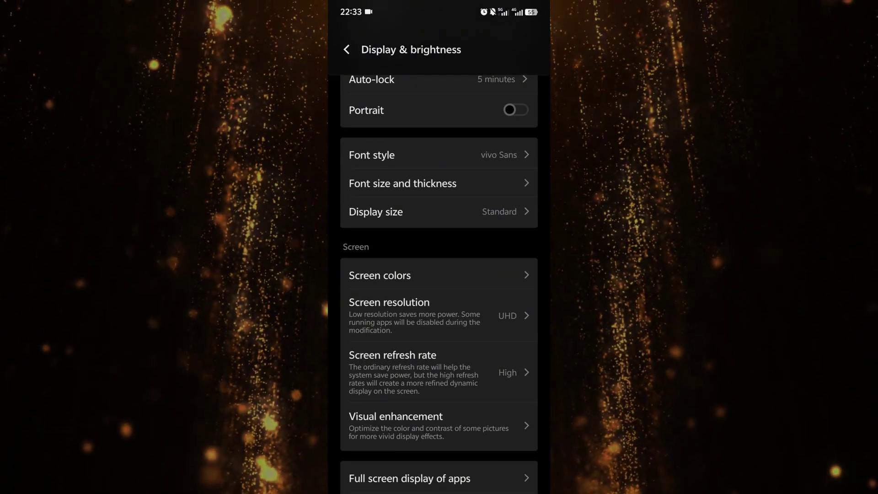
pyautogui.click(511, 368)
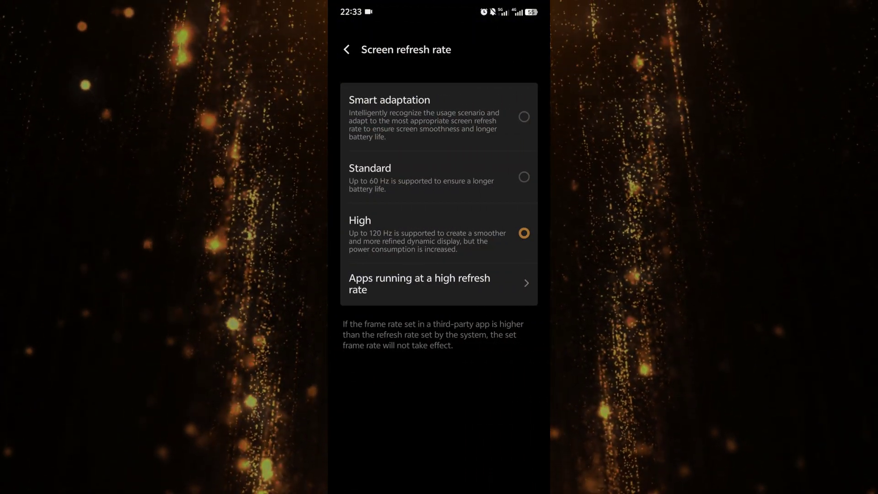
# Keep High (up to 120 Hz) selected and open the per-app high refresh rate list
pyautogui.click(490, 241)
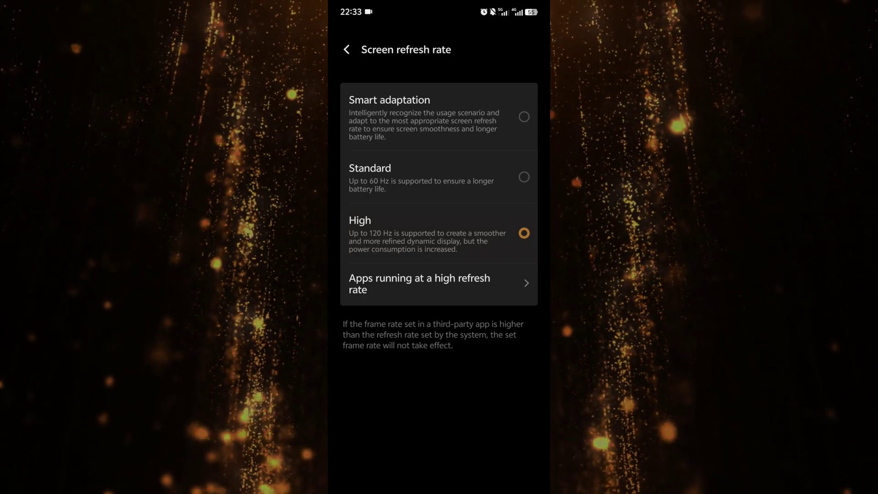
pyautogui.click(522, 291)
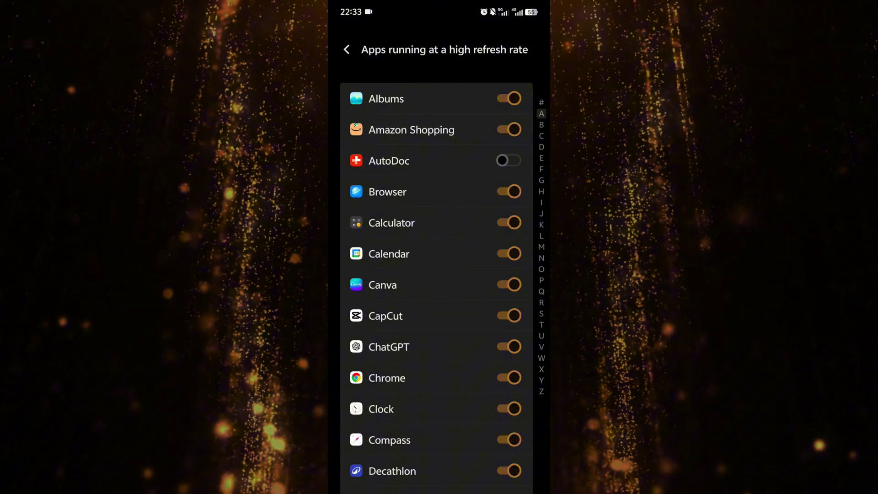
# Turn on the high refresh rate toggle for CapCut
pyautogui.click(511, 316)
pyautogui.scroll(-2, 480, 373)
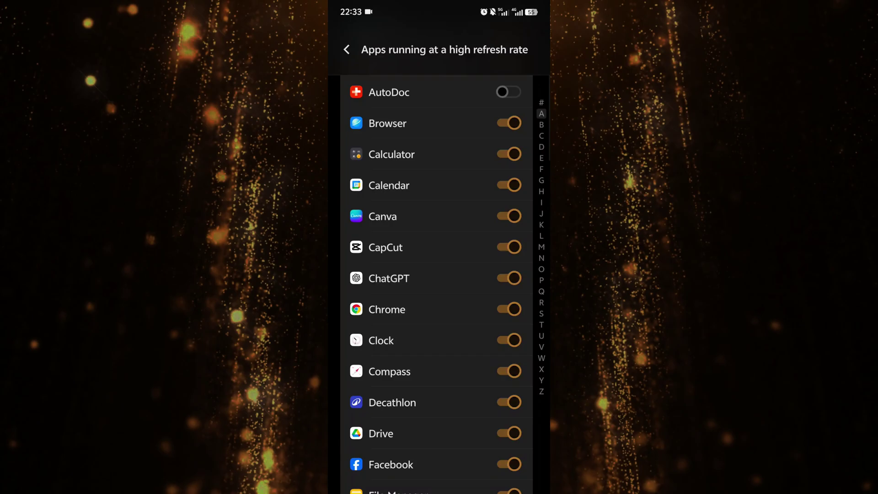
pyautogui.scroll(2, 485, 359)
pyautogui.scroll(-3, 502, 288)
pyautogui.scroll(-4, 493, 398)
pyautogui.scroll(-5, 492, 399)
pyautogui.moveTo(549, 292); pyautogui.dragTo(501, 291)
pyautogui.scroll(4, 489, 392)
pyautogui.scroll(-2, 494, 320)
pyautogui.scroll(-3, 439, 309)
pyautogui.scroll(-3, 487, 320)
pyautogui.scroll(1, 474, 361)
pyautogui.scroll(1, 486, 398)
pyautogui.scroll(-3, 490, 308)
pyautogui.scroll(-1, 490, 307)
pyautogui.scroll(3, 487, 329)
pyautogui.scroll(4, 484, 329)
pyautogui.scroll(-1, 482, 339)
pyautogui.scroll(-3, 482, 339)
pyautogui.scroll(-2, 482, 339)
pyautogui.scroll(5, 483, 347)
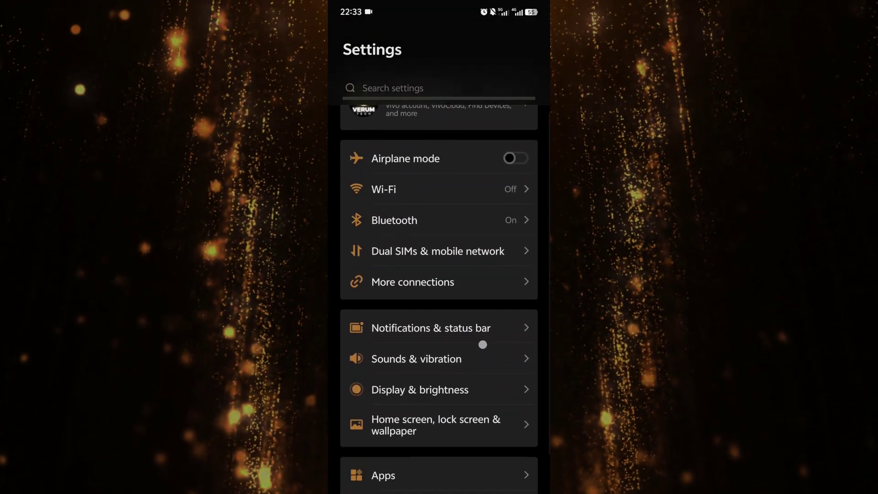